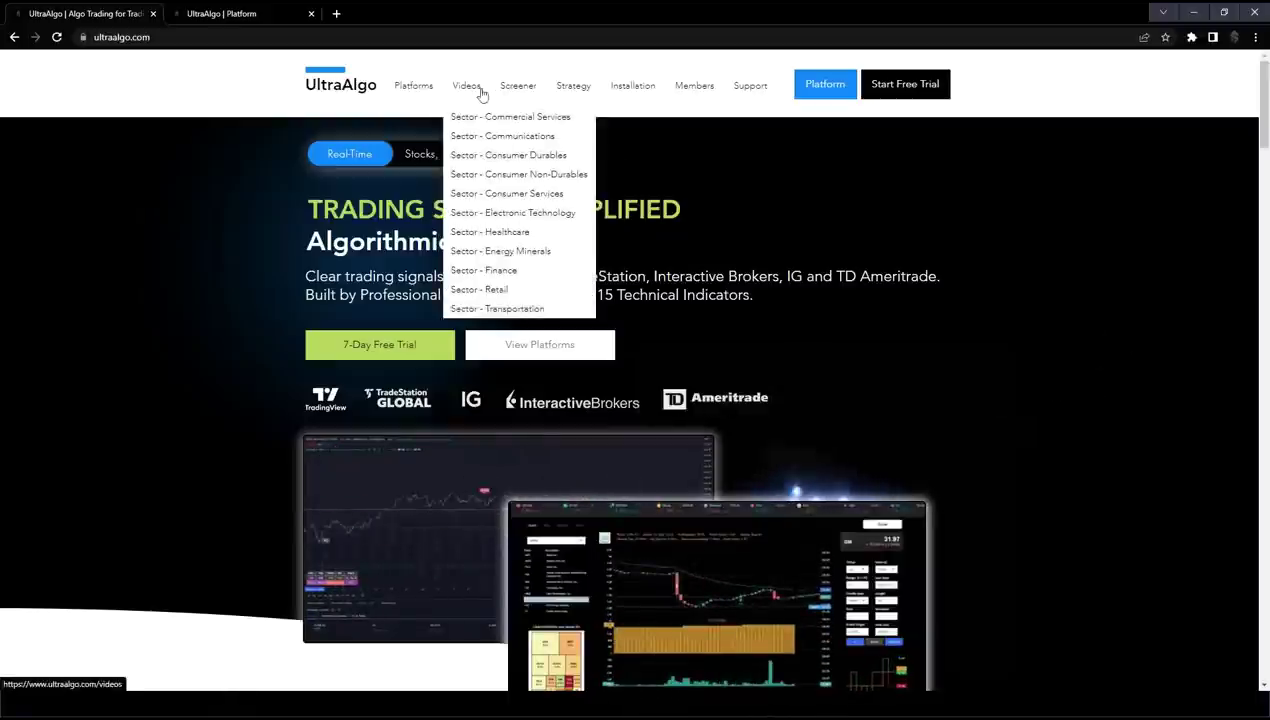
# Step: Open the Best ETFs | Direxion page from the Screener menu and scroll through its videos and screener table
pyautogui.moveTo(513, 91)
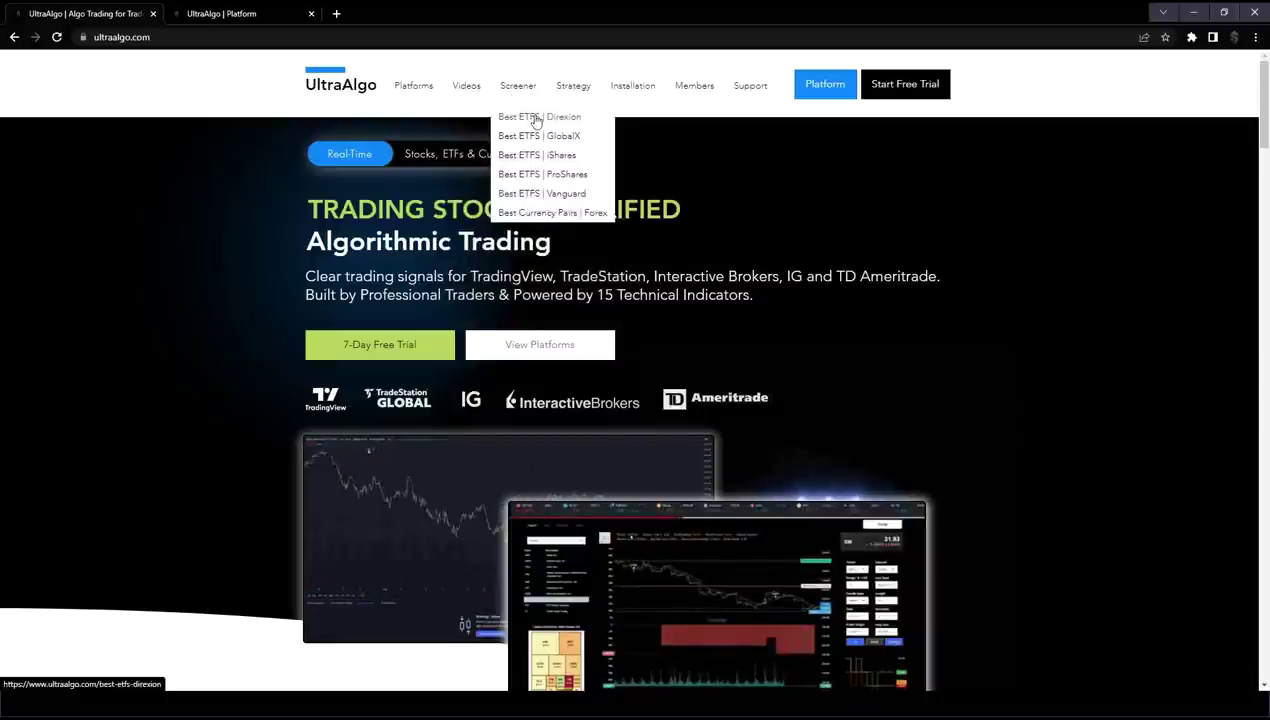
pyautogui.click(536, 119)
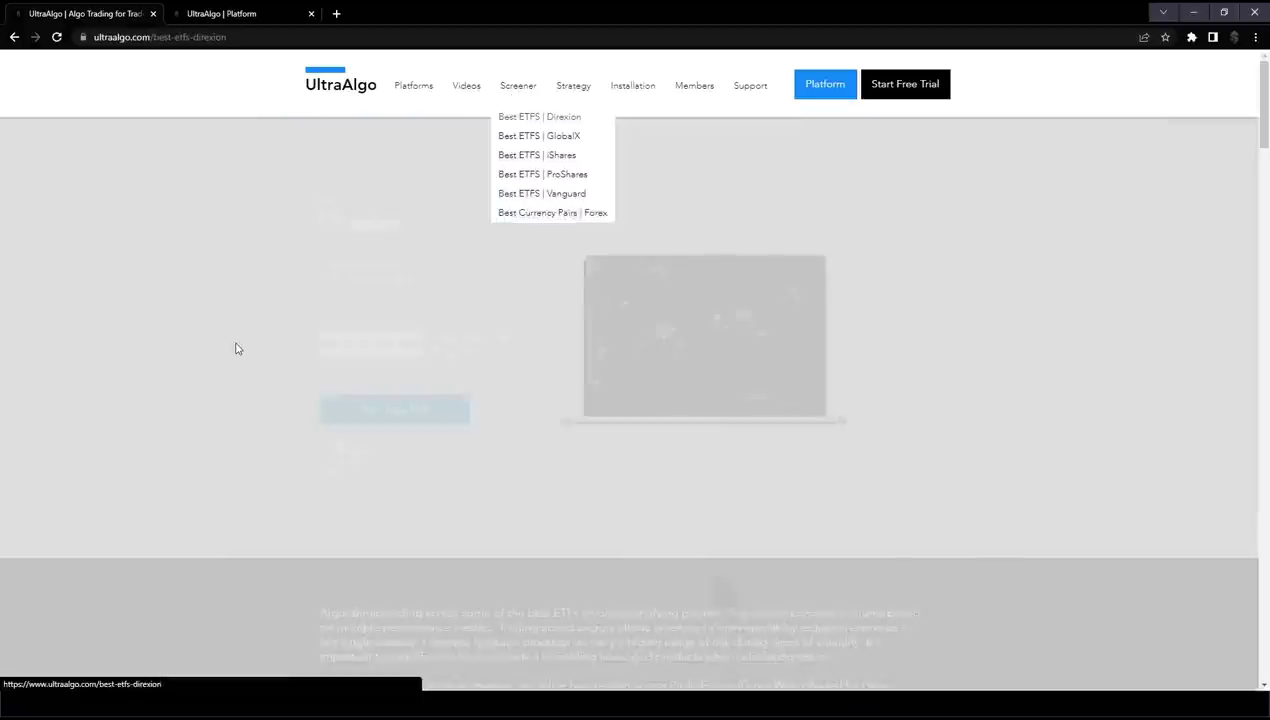
pyautogui.scroll(-6, 249, 340)
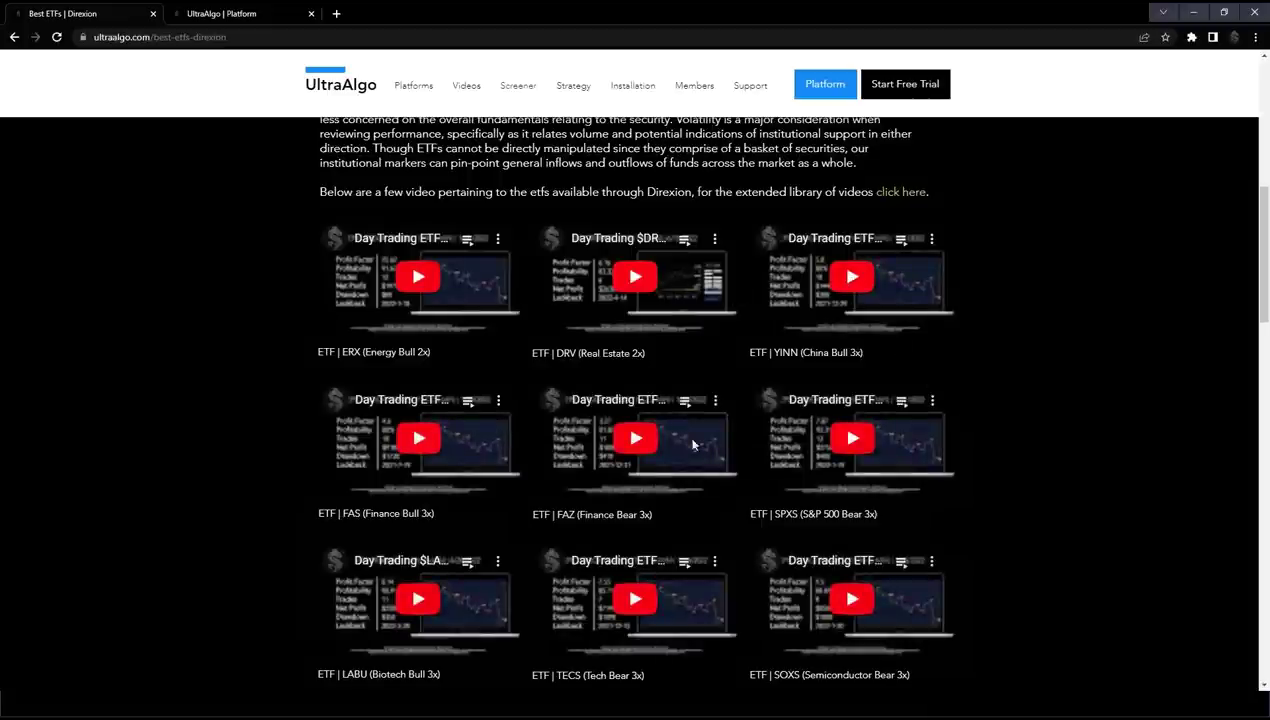
pyautogui.scroll(-3, 1089, 440)
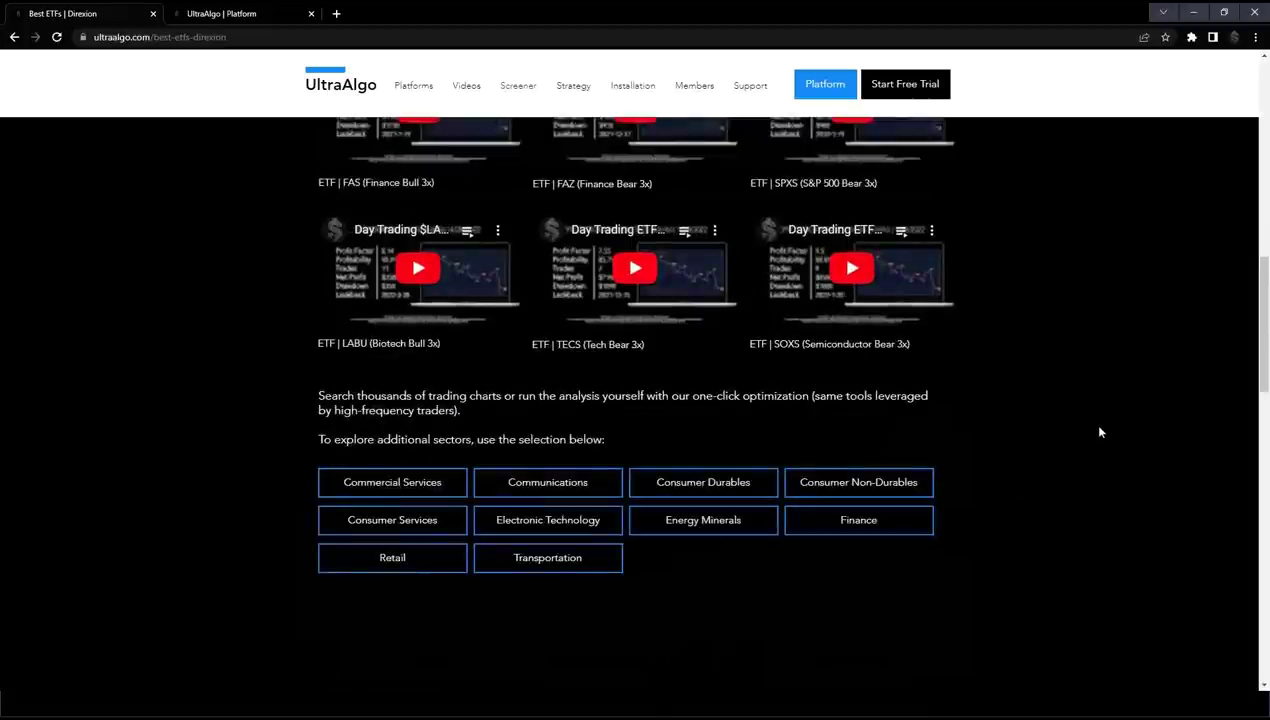
pyautogui.scroll(-2, 903, 505)
pyautogui.scroll(-1, 147, 462)
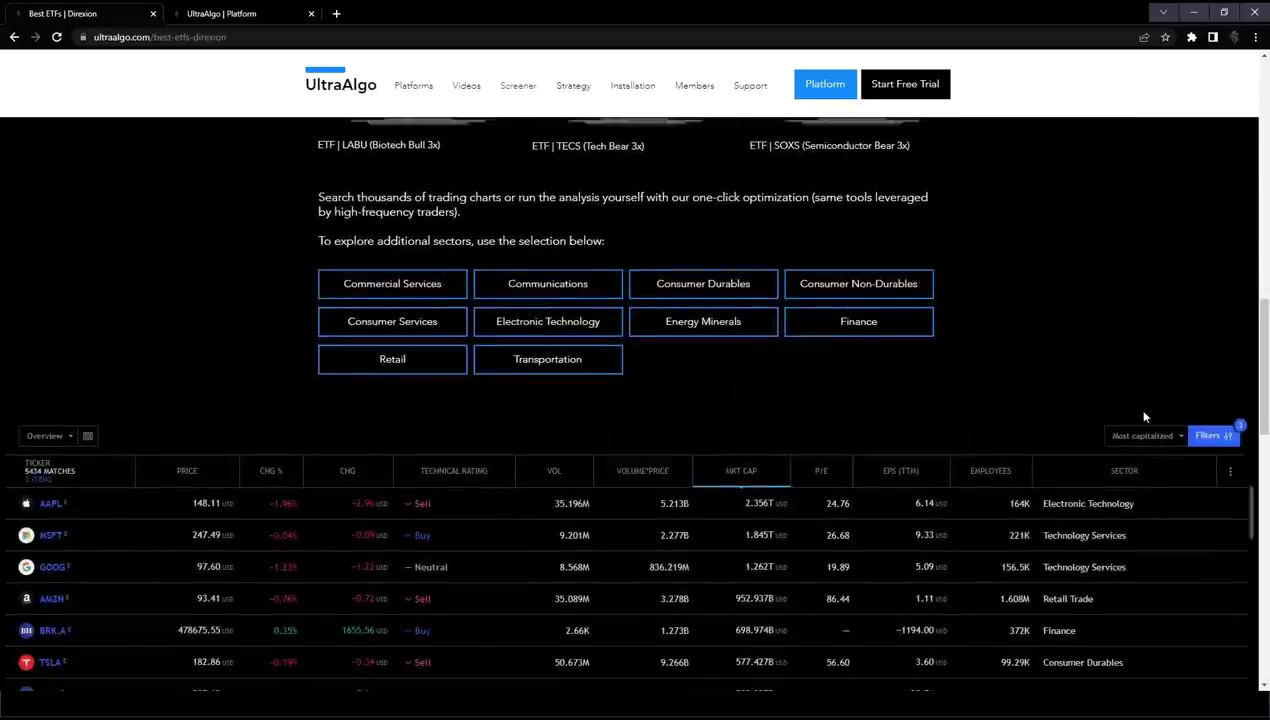
pyautogui.scroll(10, 1097, 324)
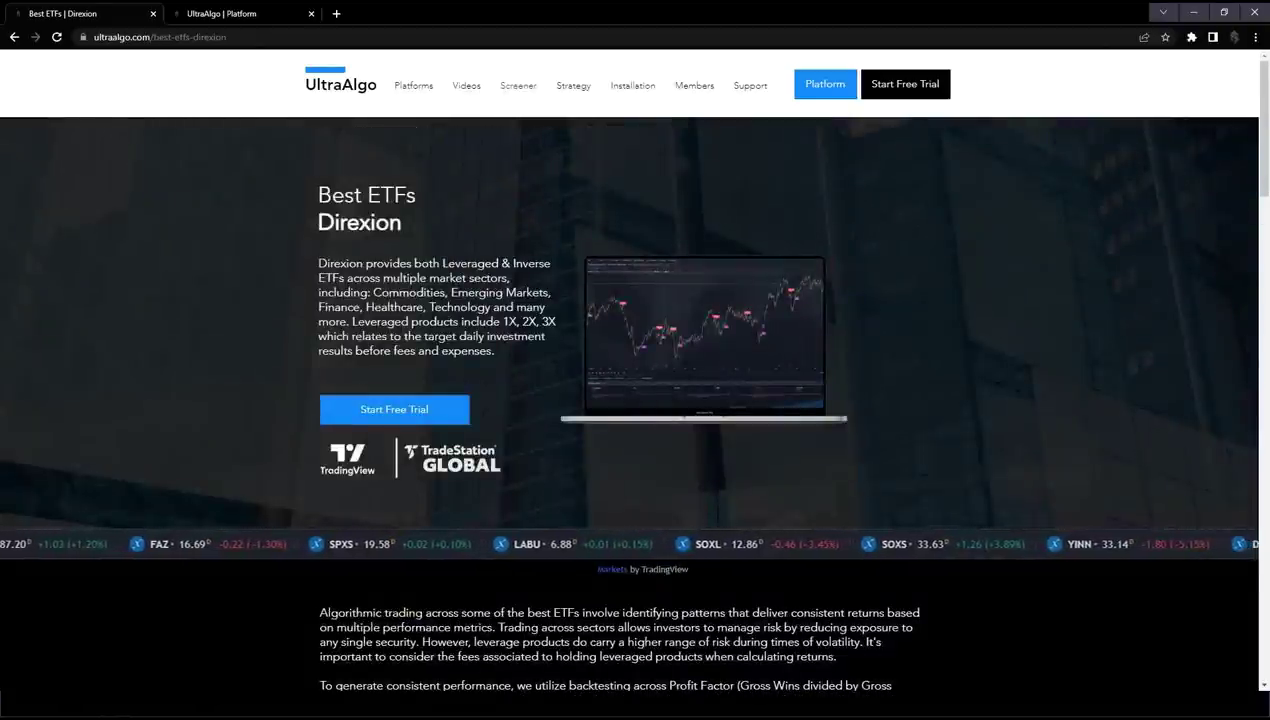
# Step: Switch to the UltraAlgo Platform dashboard and keep Direxion as the ETF family
pyautogui.click(203, 14)
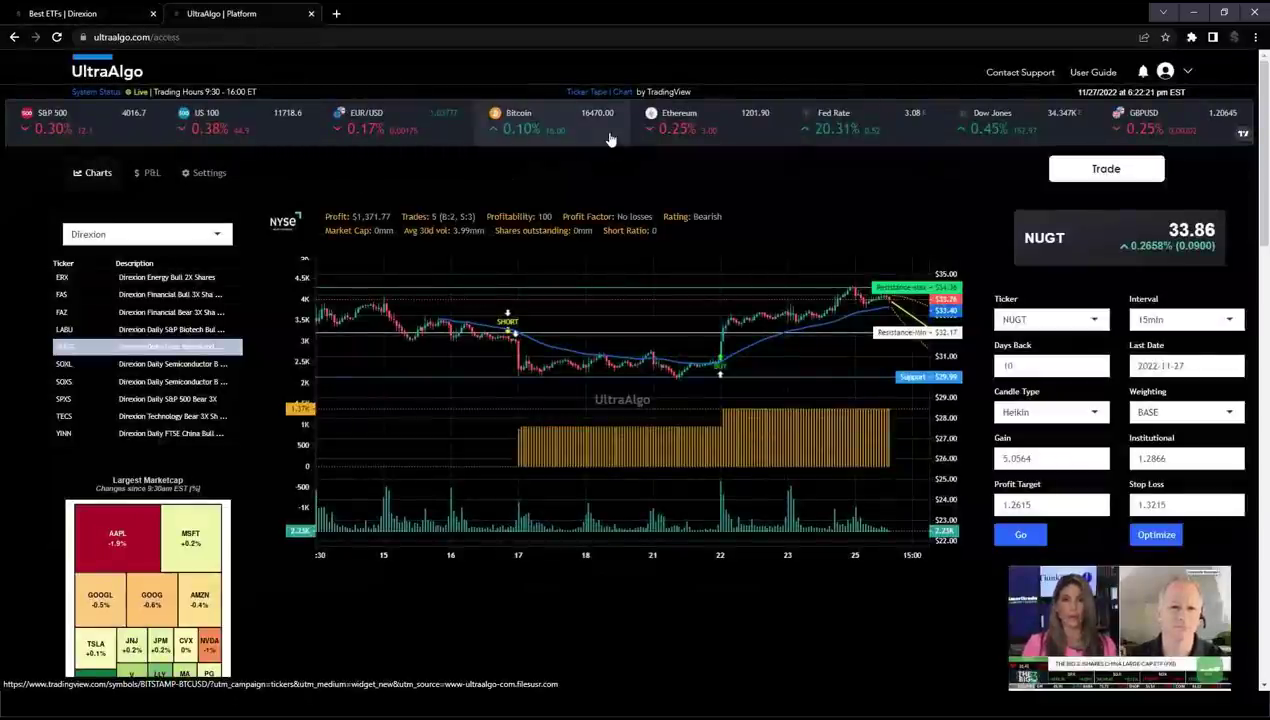
pyautogui.click(193, 234)
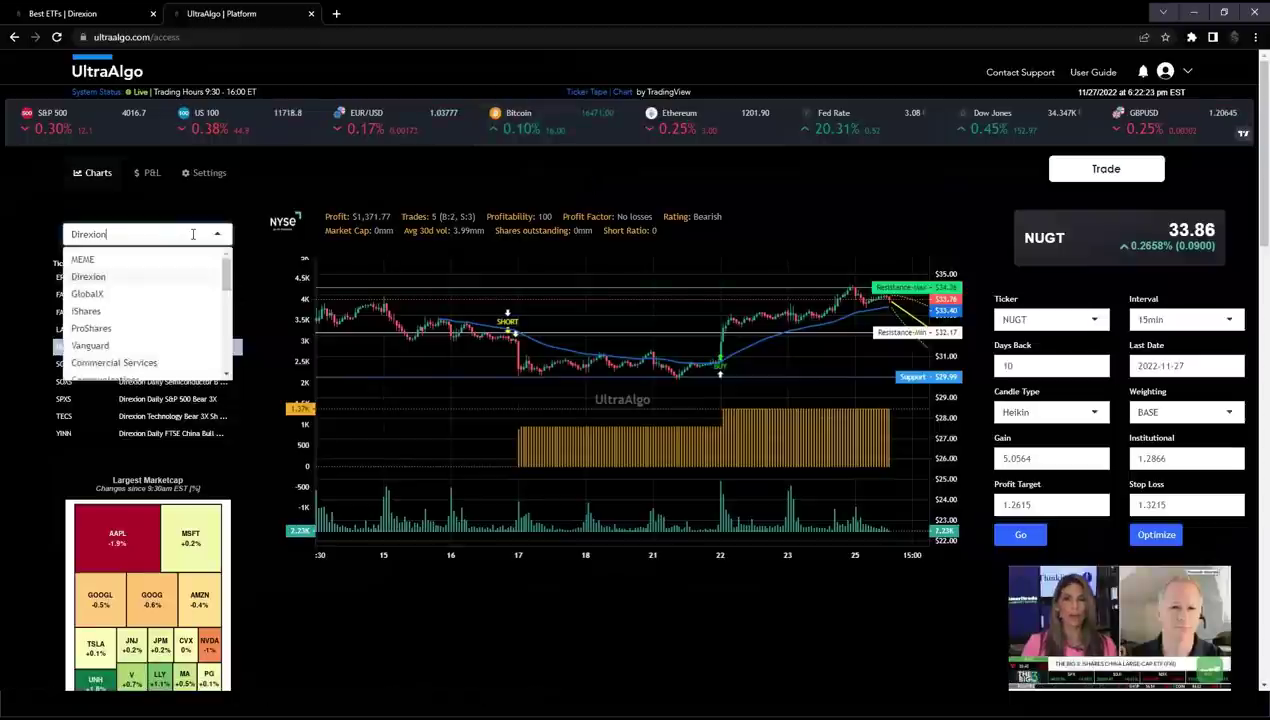
pyautogui.click(100, 278)
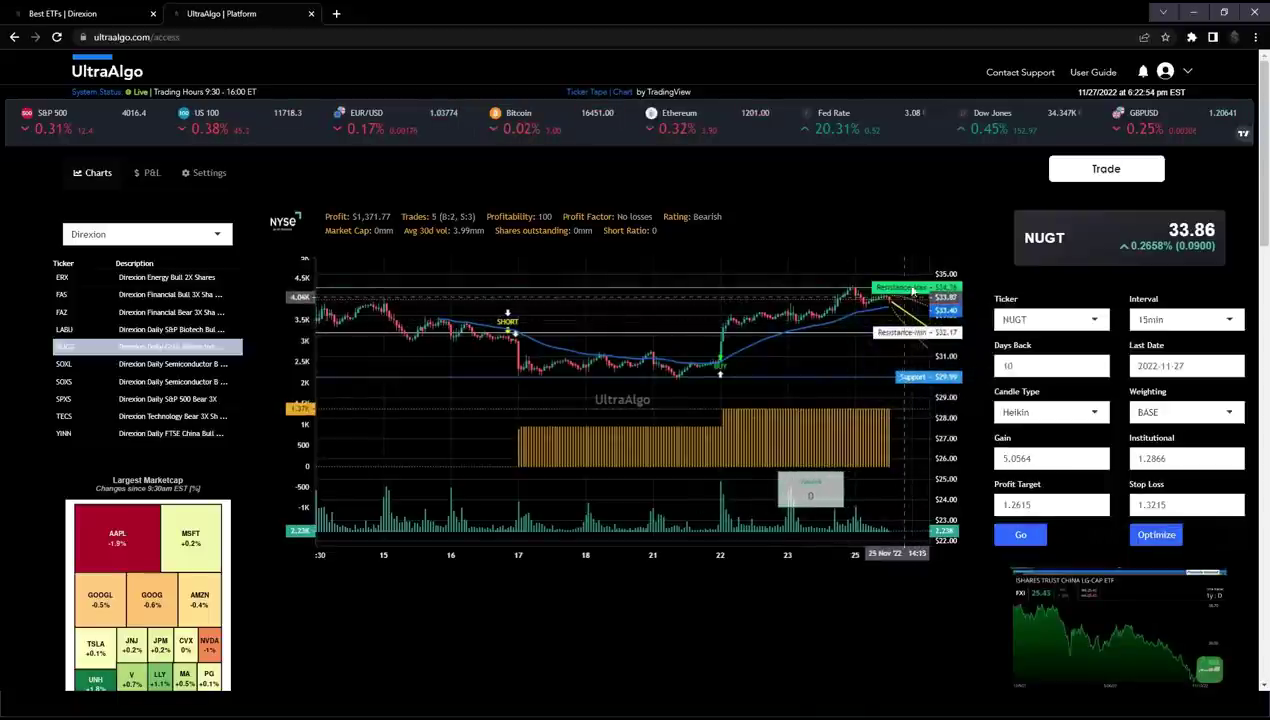
# Step: Zoom into the recent days of the NUGT chart and pan back through earlier price action
pyautogui.scroll(3, 852, 350)
pyautogui.moveTo(852, 345); pyautogui.dragTo(759, 316)
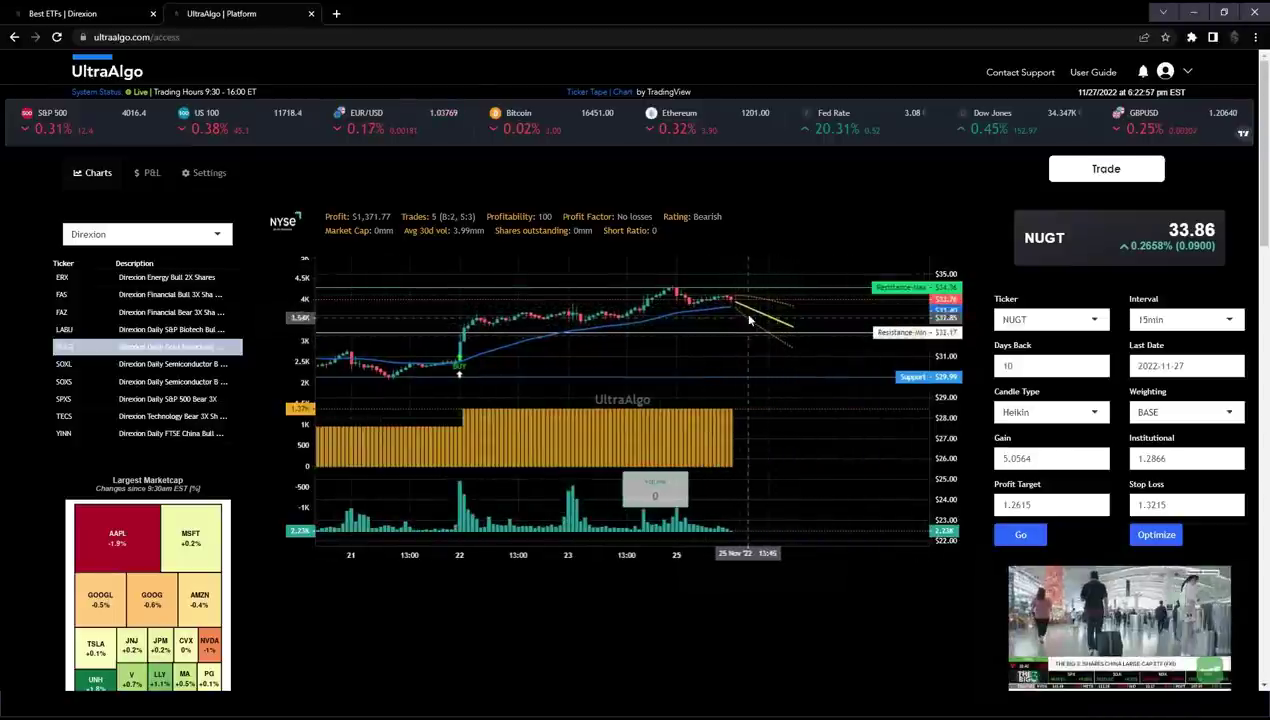
pyautogui.hscroll(-2, 765, 355)
pyautogui.hscroll(-3, 690, 363)
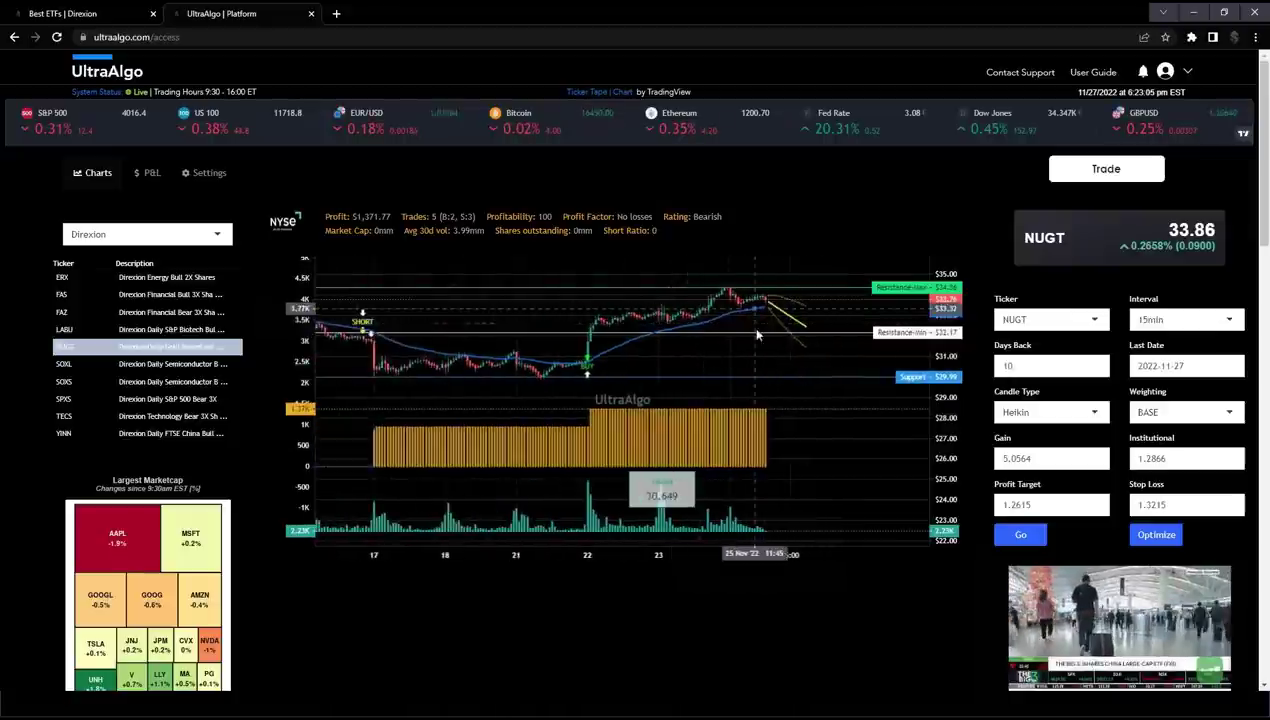
pyautogui.hscroll(-2, 712, 363)
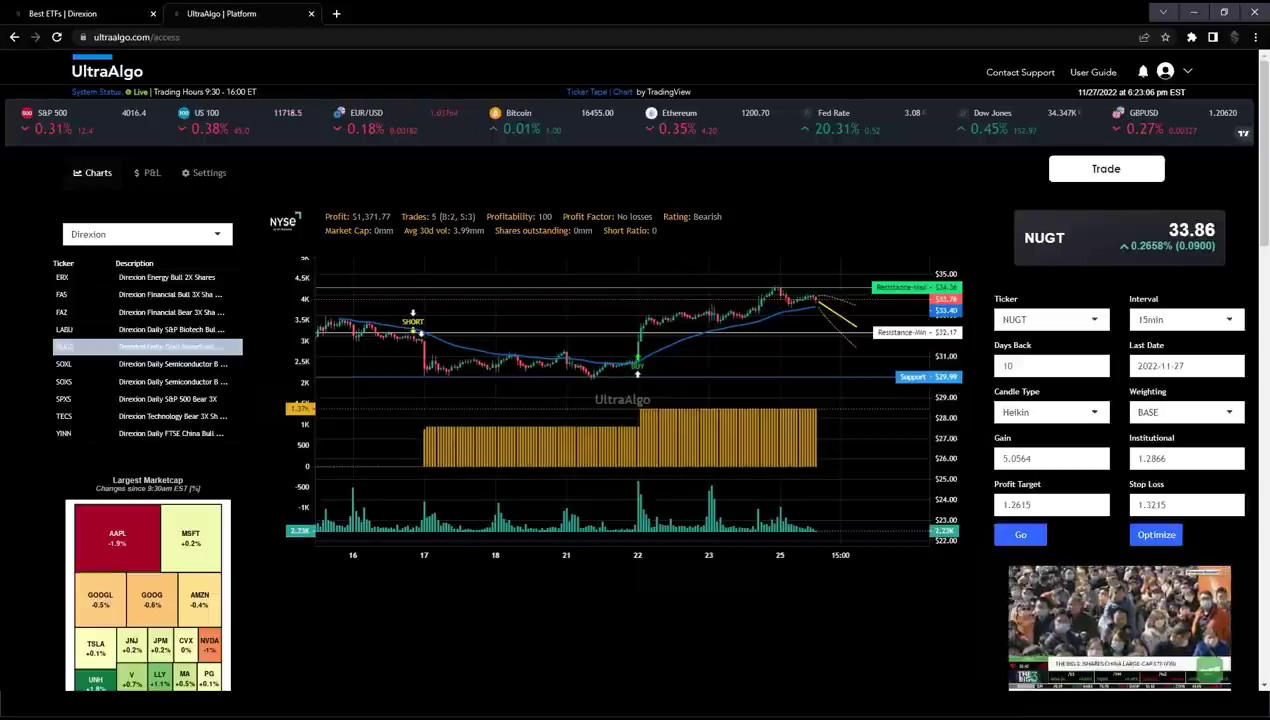
# Step: Load ERX, highlight its $35.33 profit, and check the Weighting options, leaving BASE selected
pyautogui.click(132, 279)
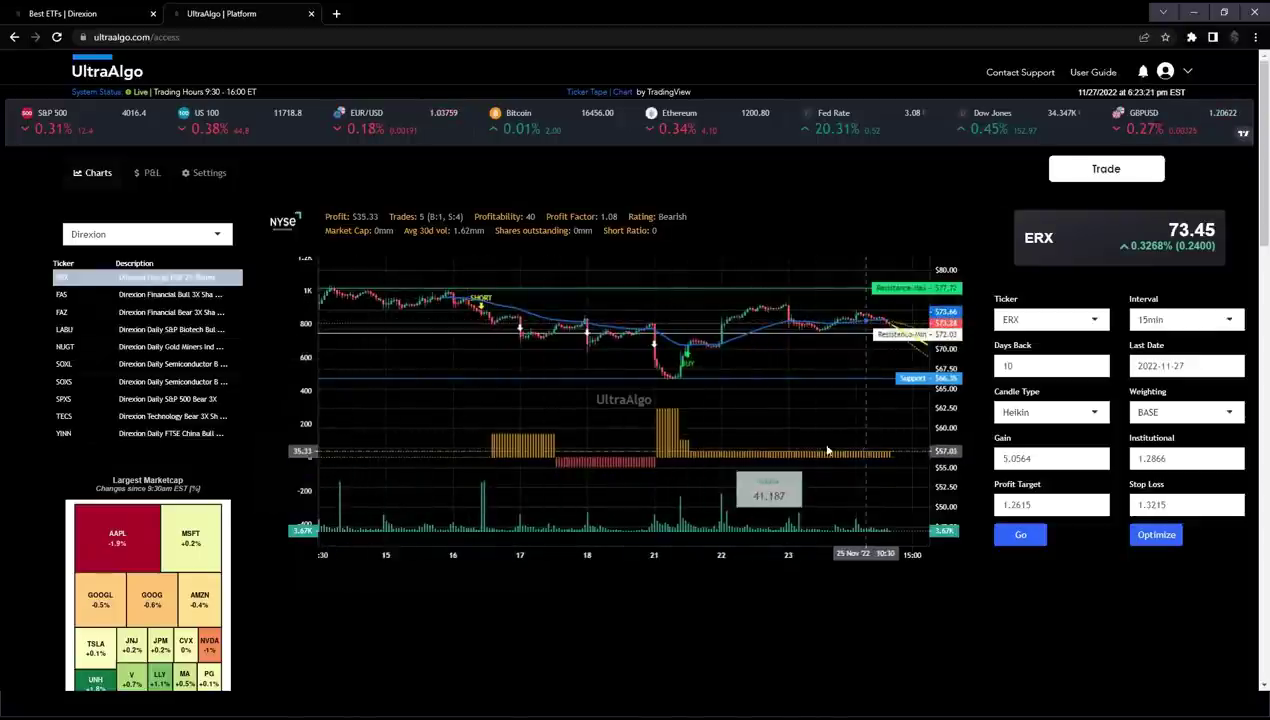
pyautogui.doubleClick(364, 216)
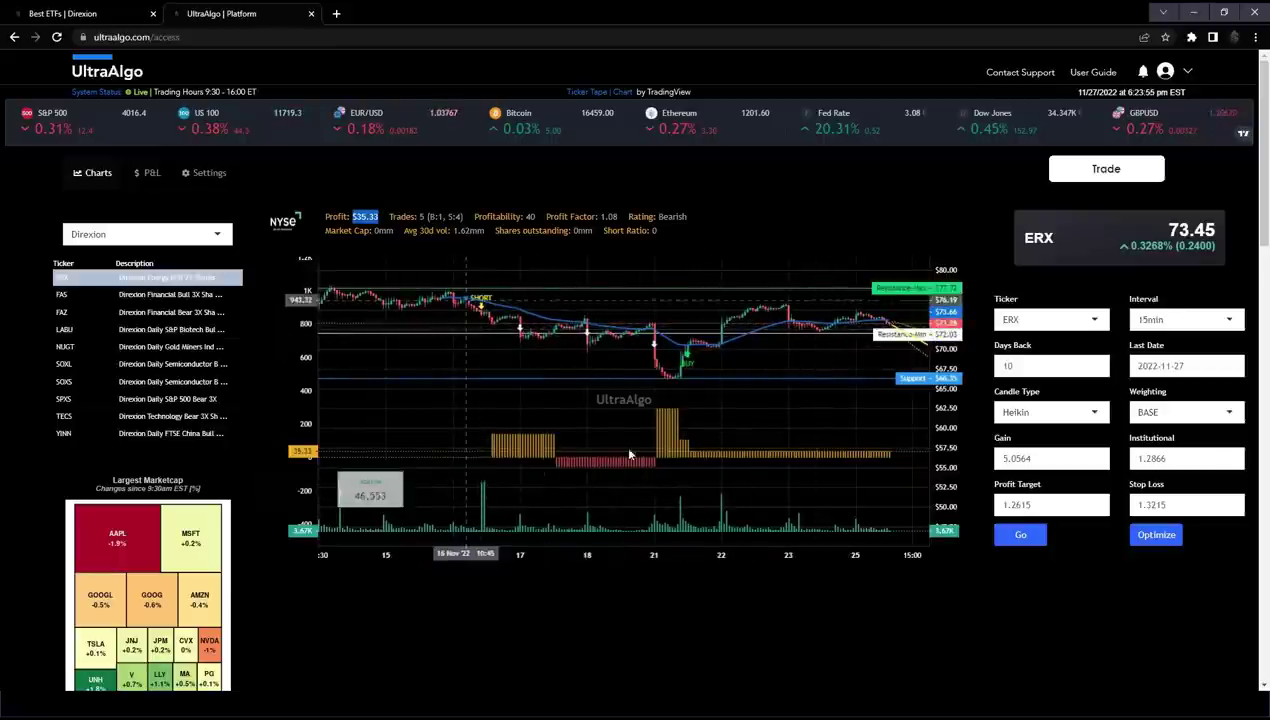
pyautogui.click(1189, 412)
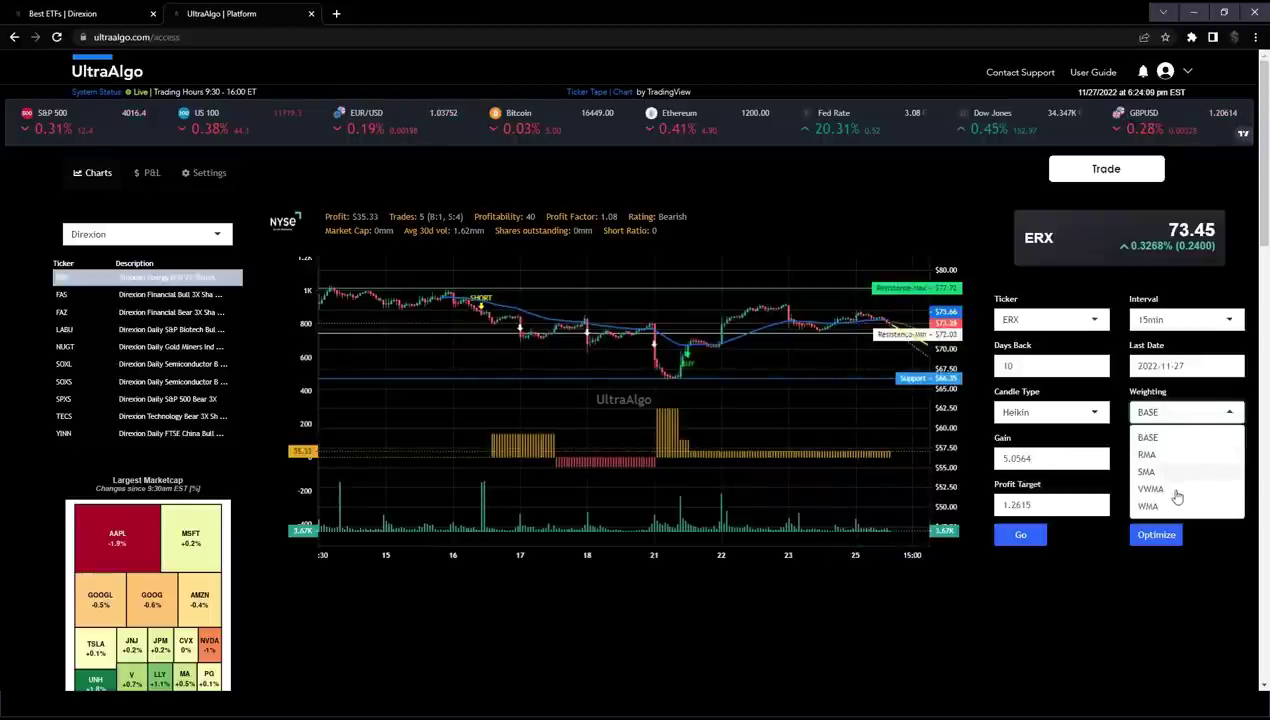
pyautogui.click(1146, 589)
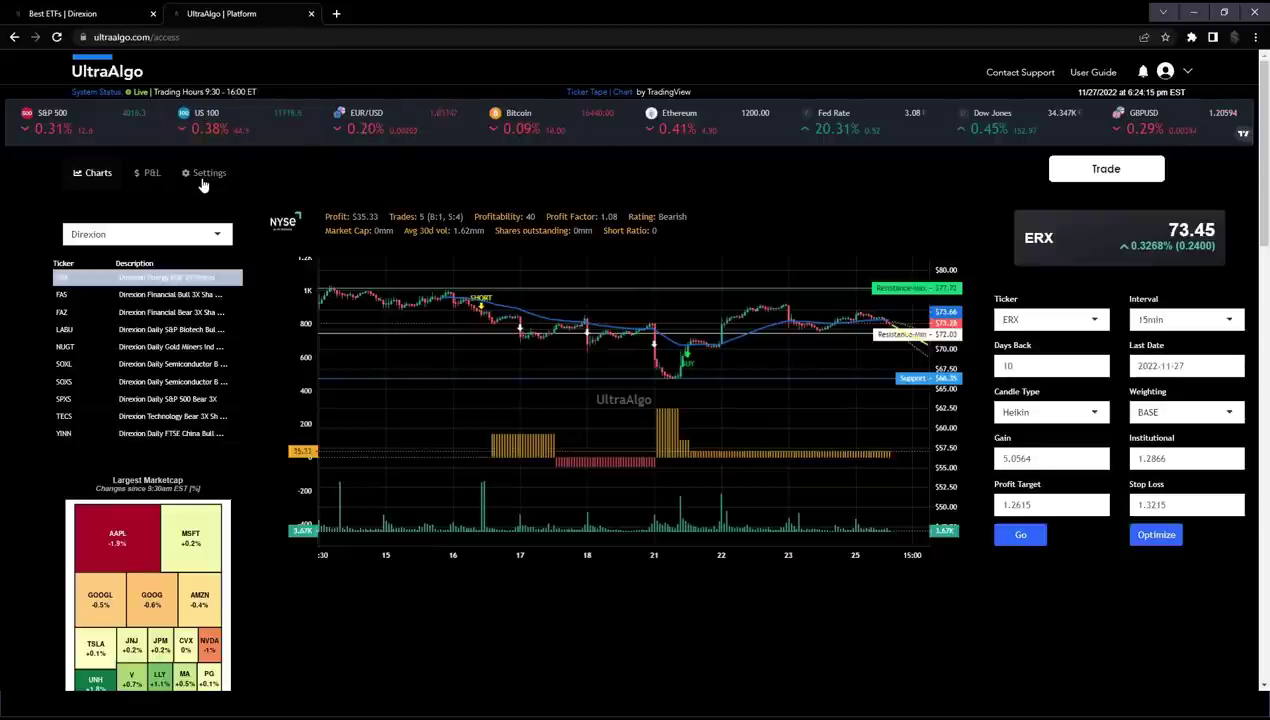
# Step: Keep Genetic Algorithm as optimizer, set maximum Profit Taking to 5, and run the ERX optimization
pyautogui.click(204, 178)
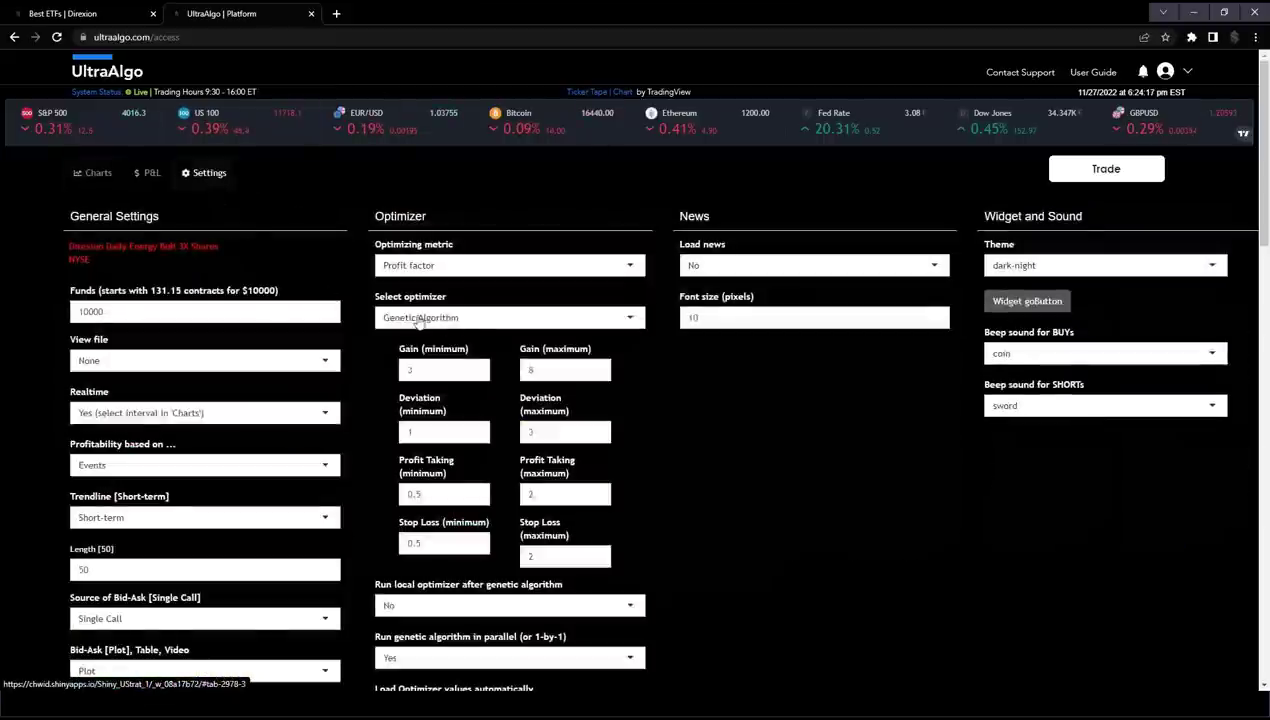
pyautogui.click(420, 318)
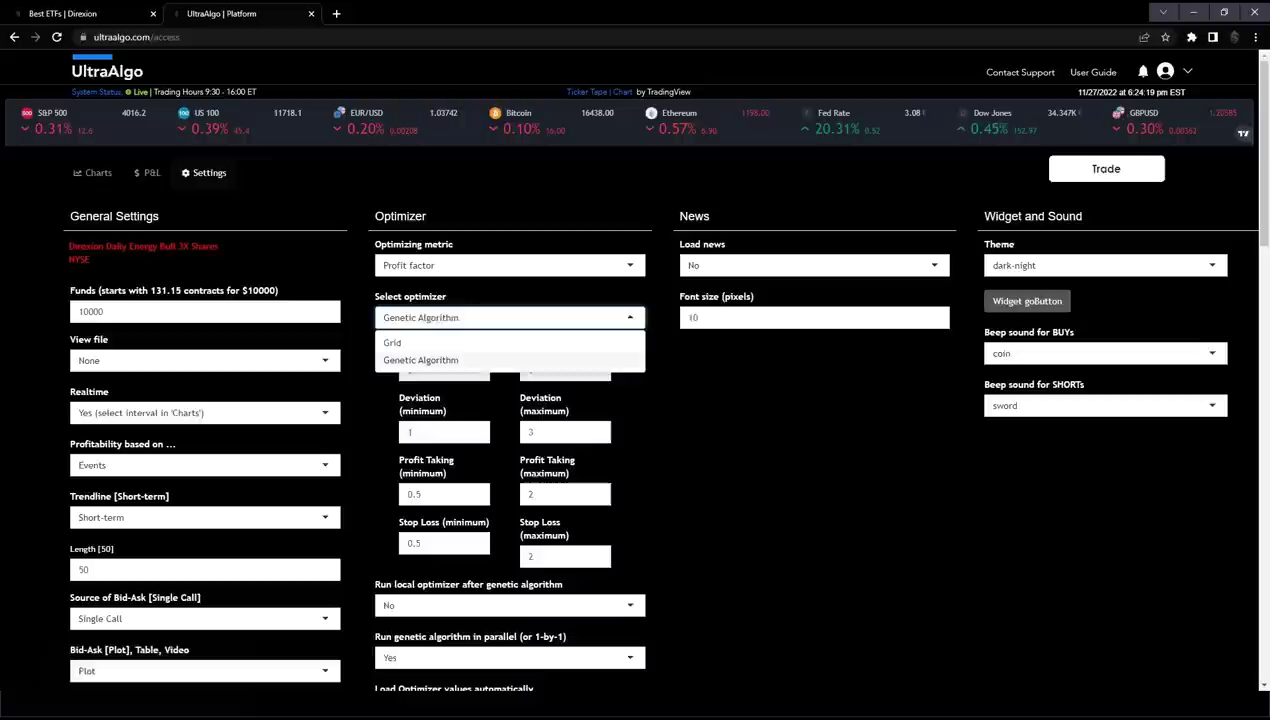
pyautogui.click(420, 360)
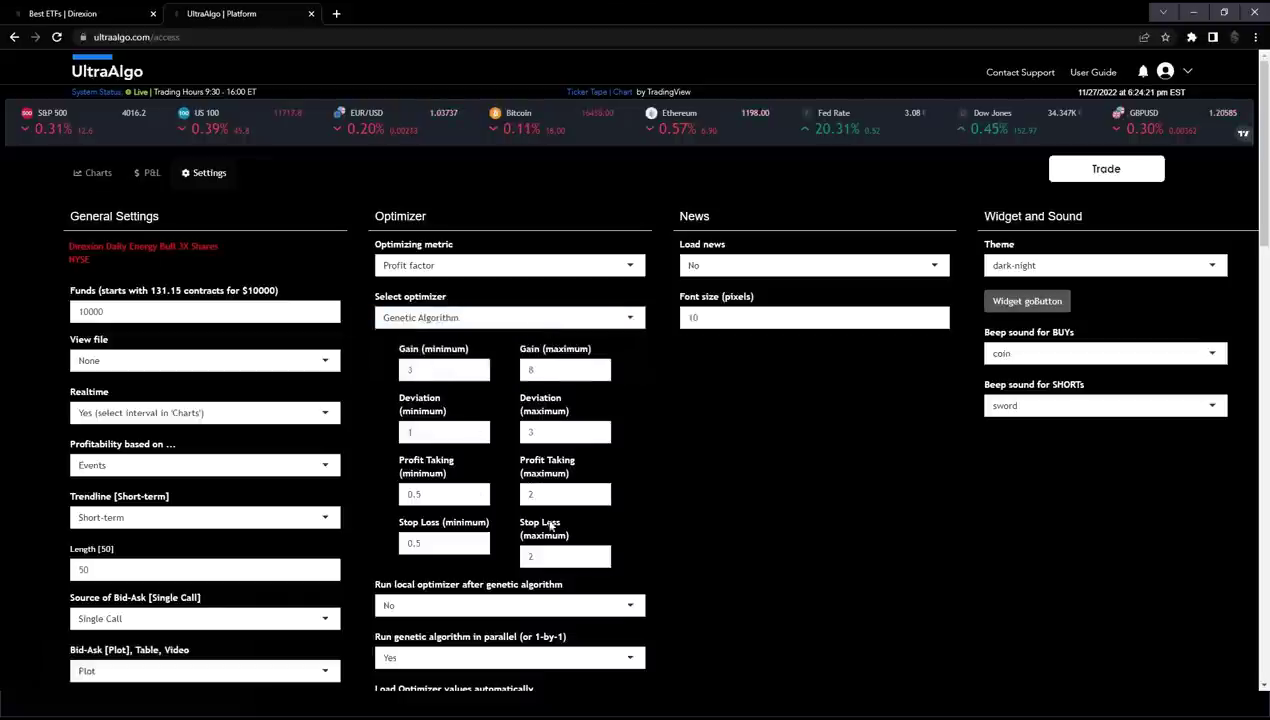
pyautogui.doubleClick(545, 494)
pyautogui.write('5')
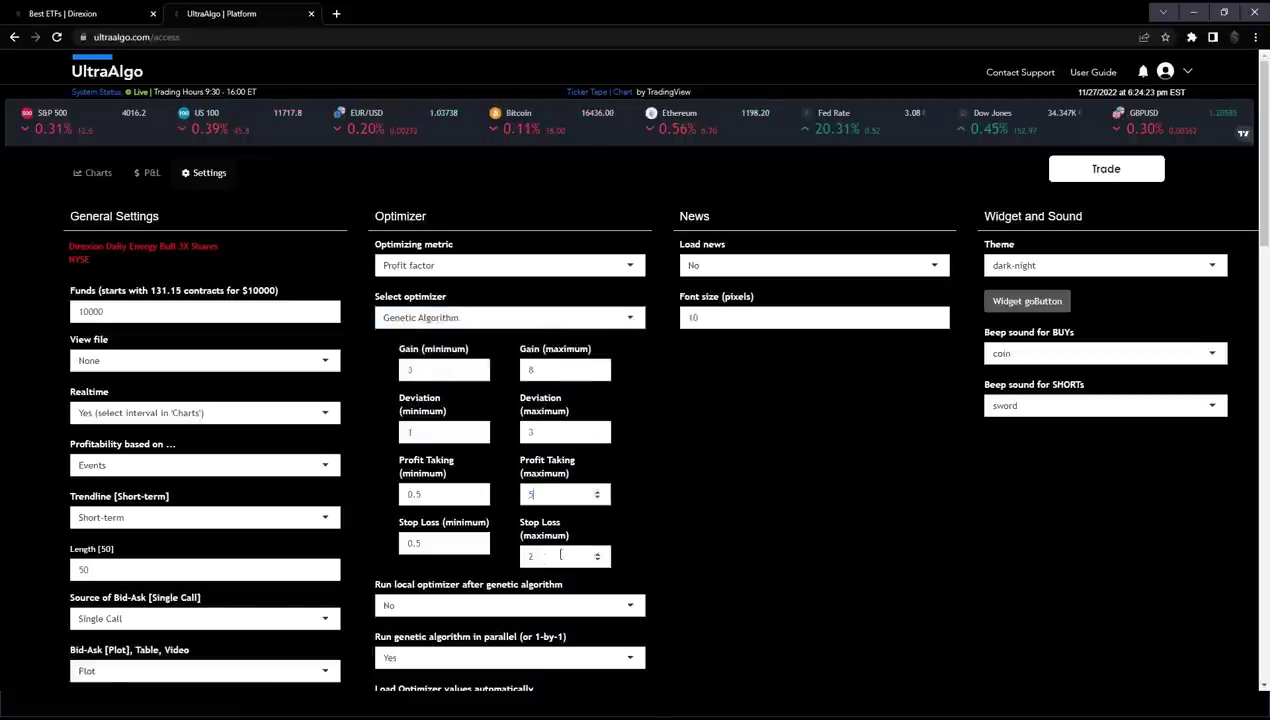
pyautogui.click(529, 557)
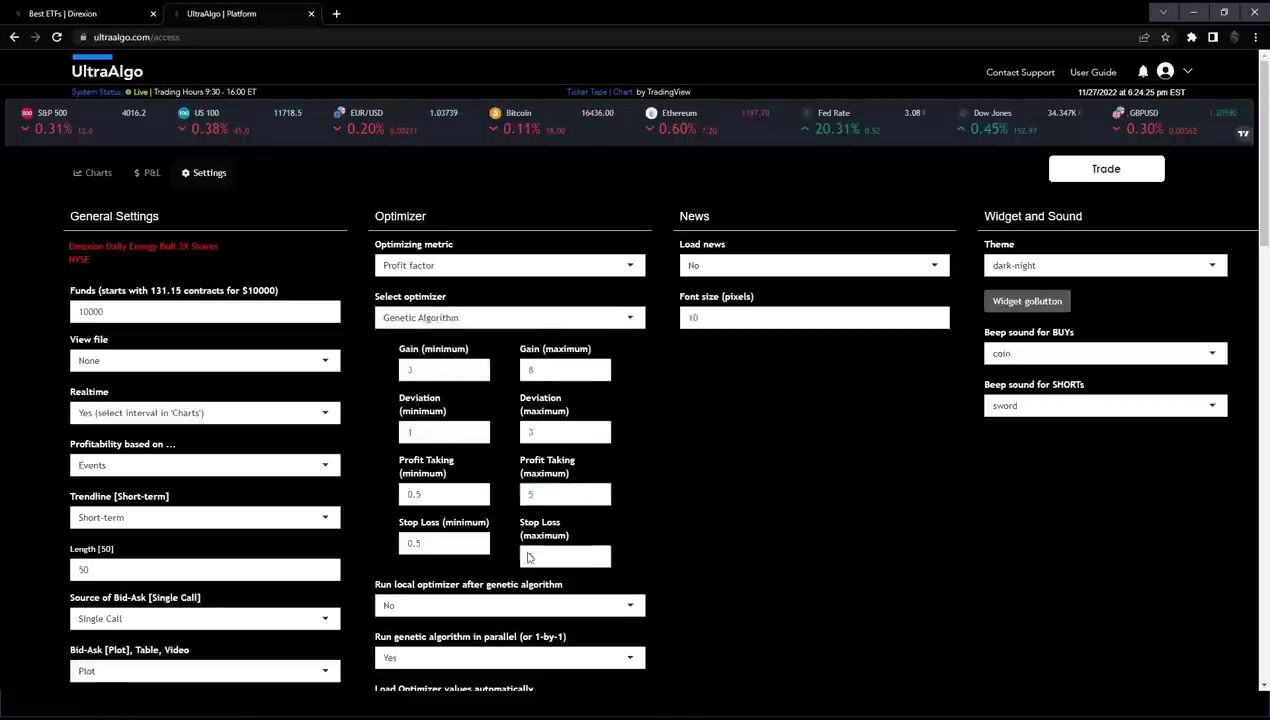
pyautogui.click(92, 174)
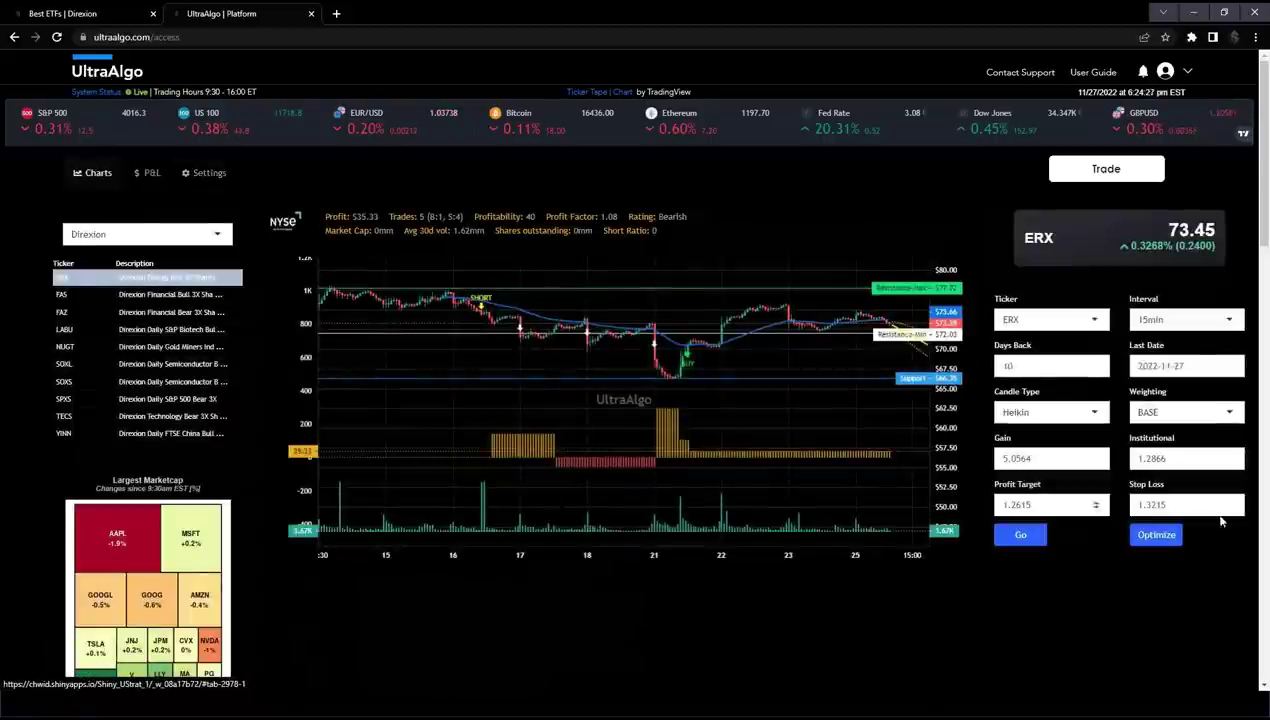
pyautogui.click(1150, 536)
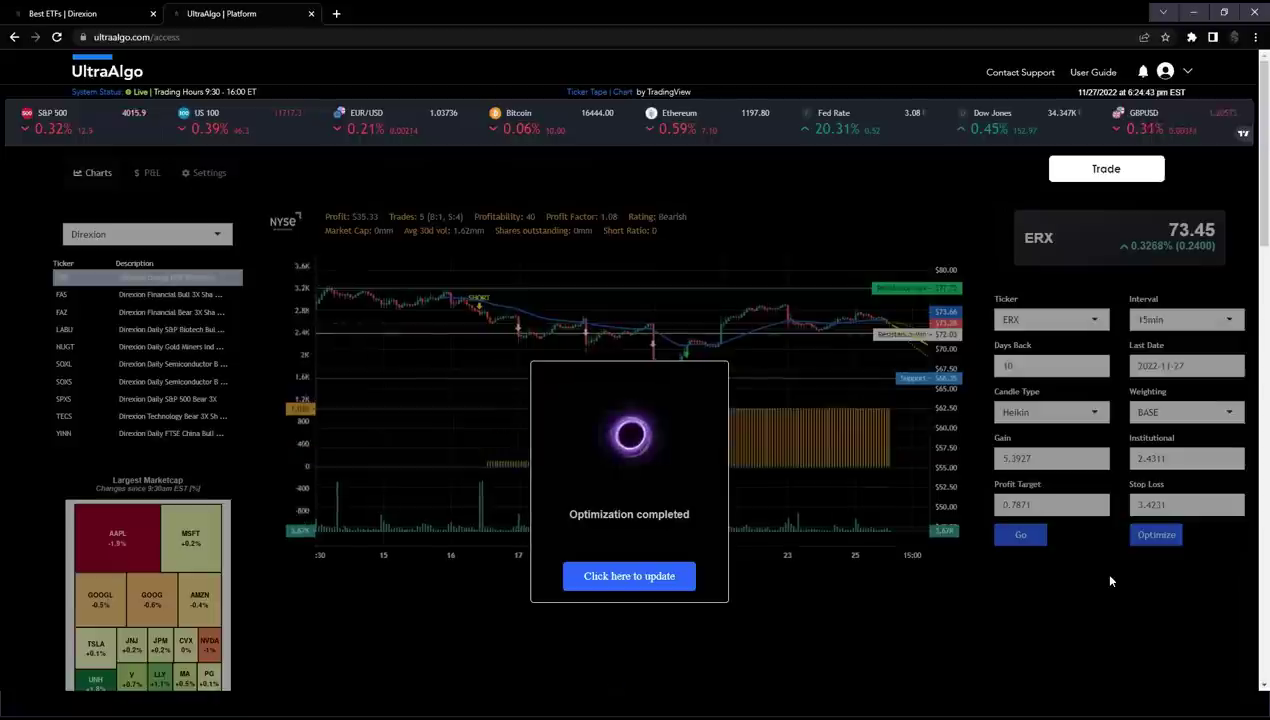
# Step: Apply the optimized parameters and pan the ERX chart through the 17–23 Nov trades
pyautogui.click(620, 577)
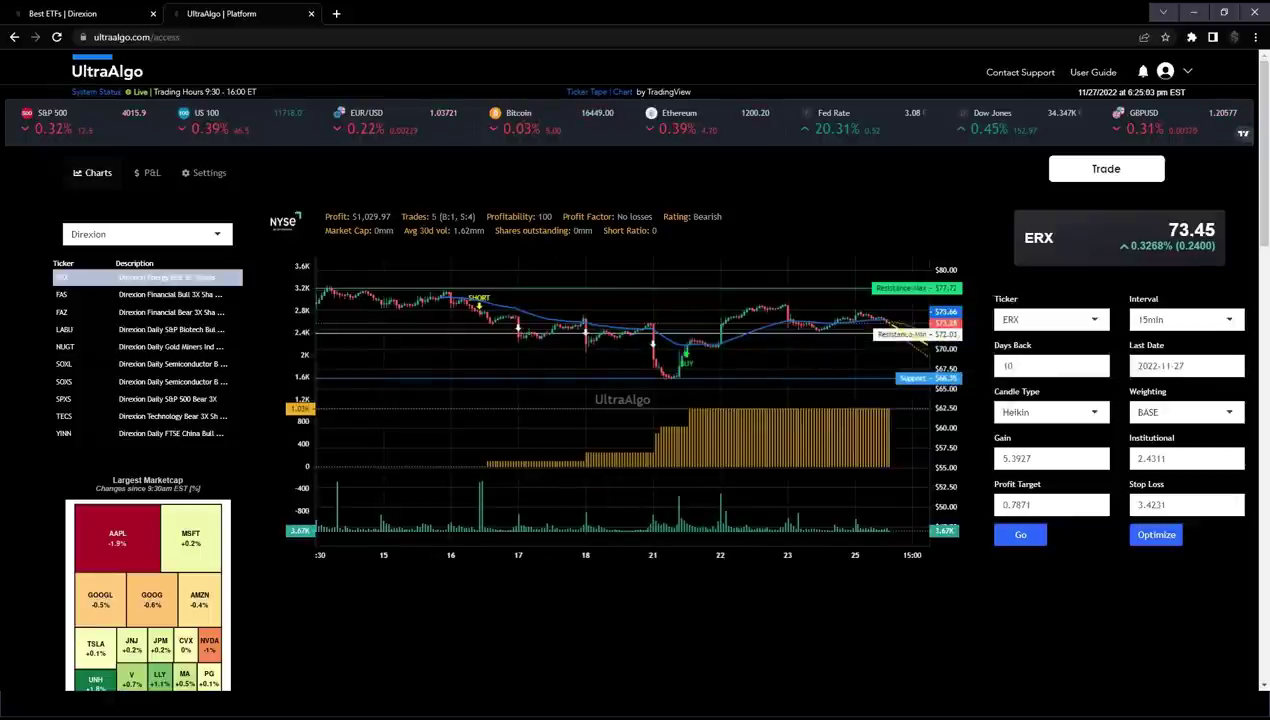
pyautogui.scroll(5, 505, 340)
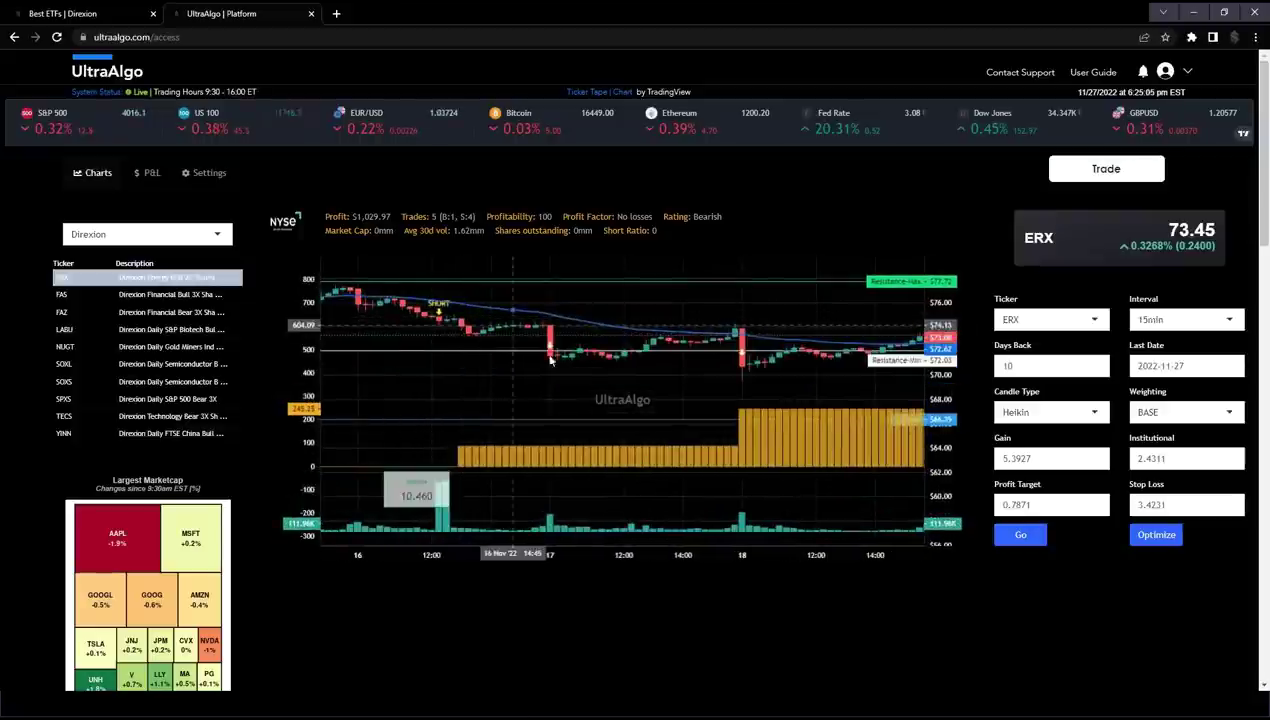
pyautogui.moveTo(551, 361); pyautogui.dragTo(410, 329)
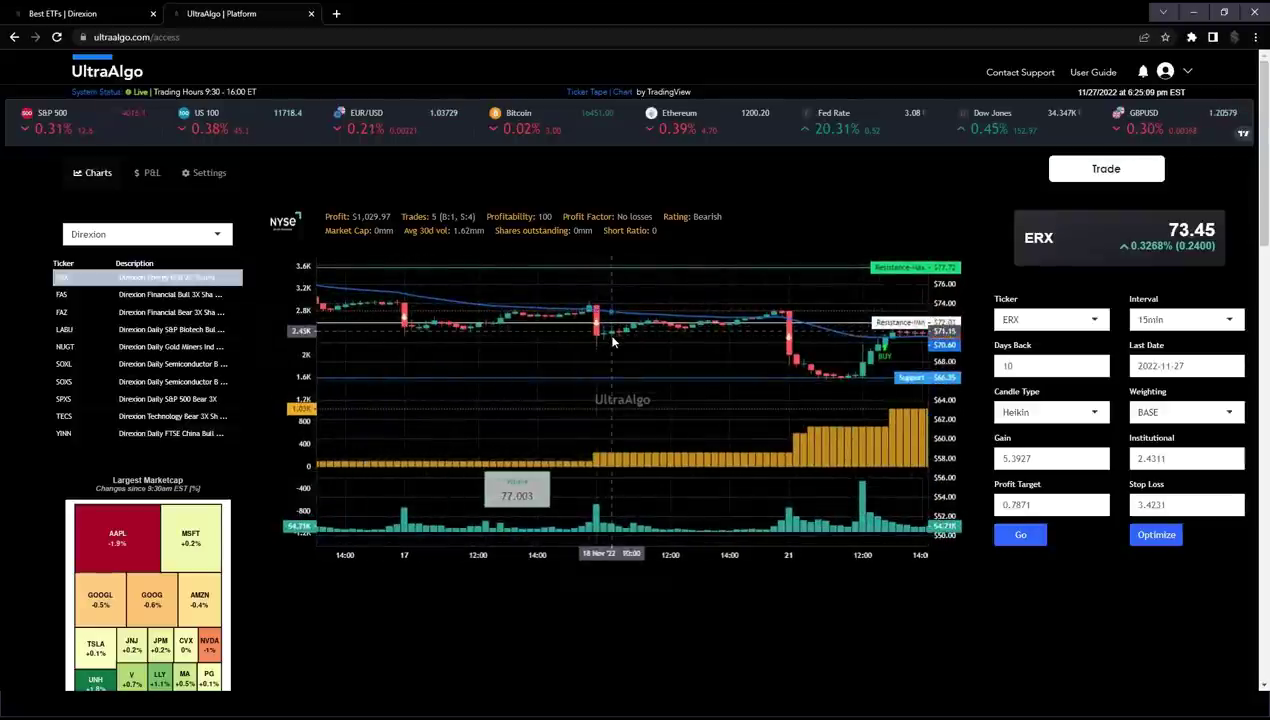
pyautogui.moveTo(709, 340); pyautogui.dragTo(492, 352)
pyautogui.moveTo(713, 358); pyautogui.dragTo(552, 361)
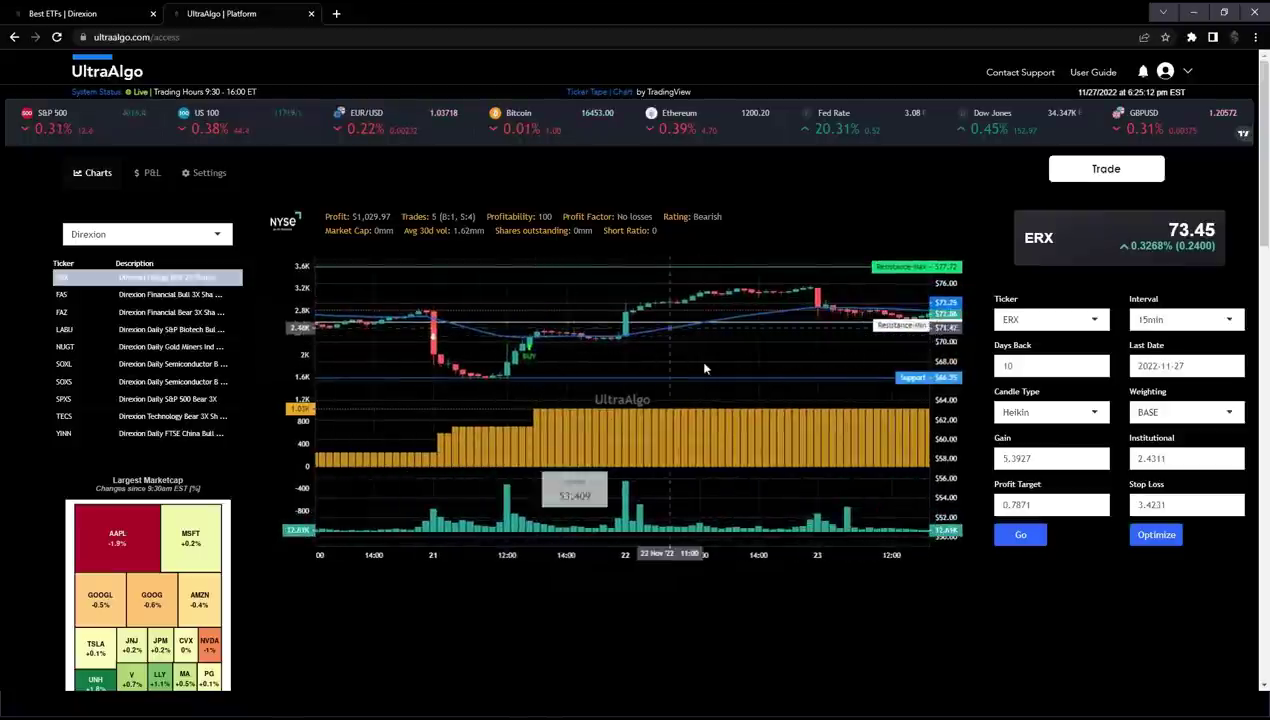
pyautogui.scroll(-5, 646, 363)
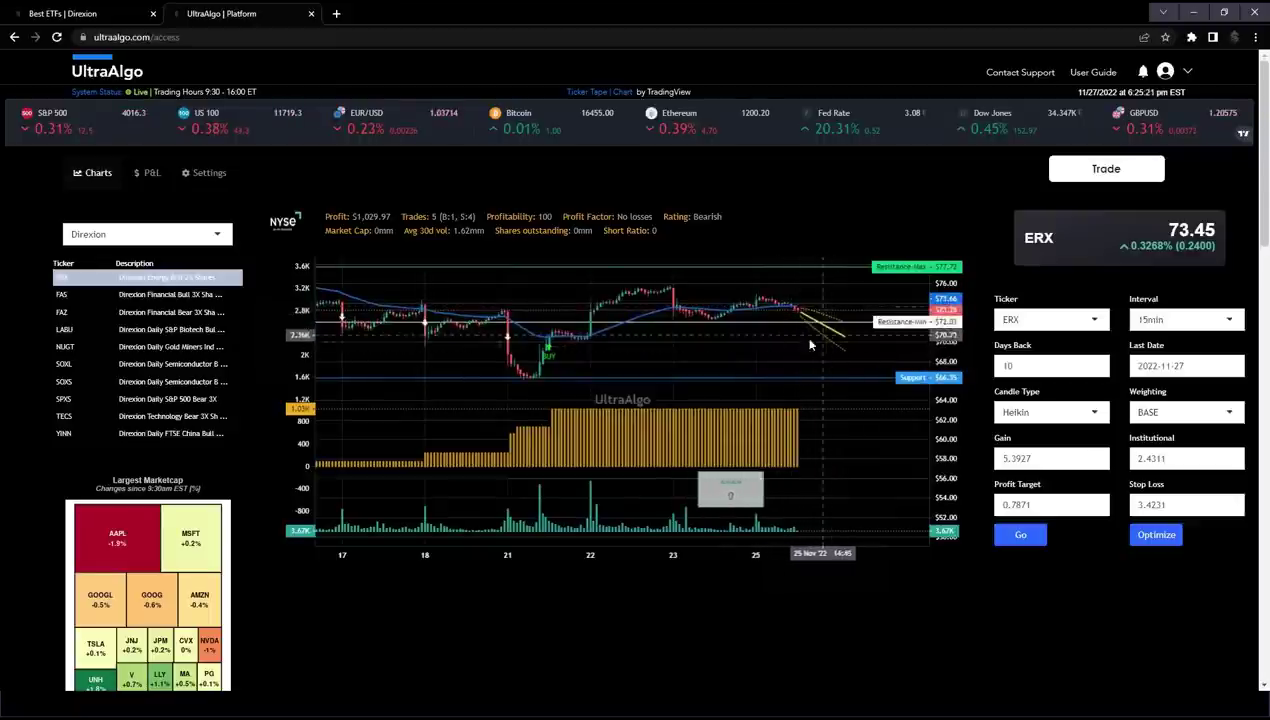
pyautogui.hscroll(-3, 760, 300)
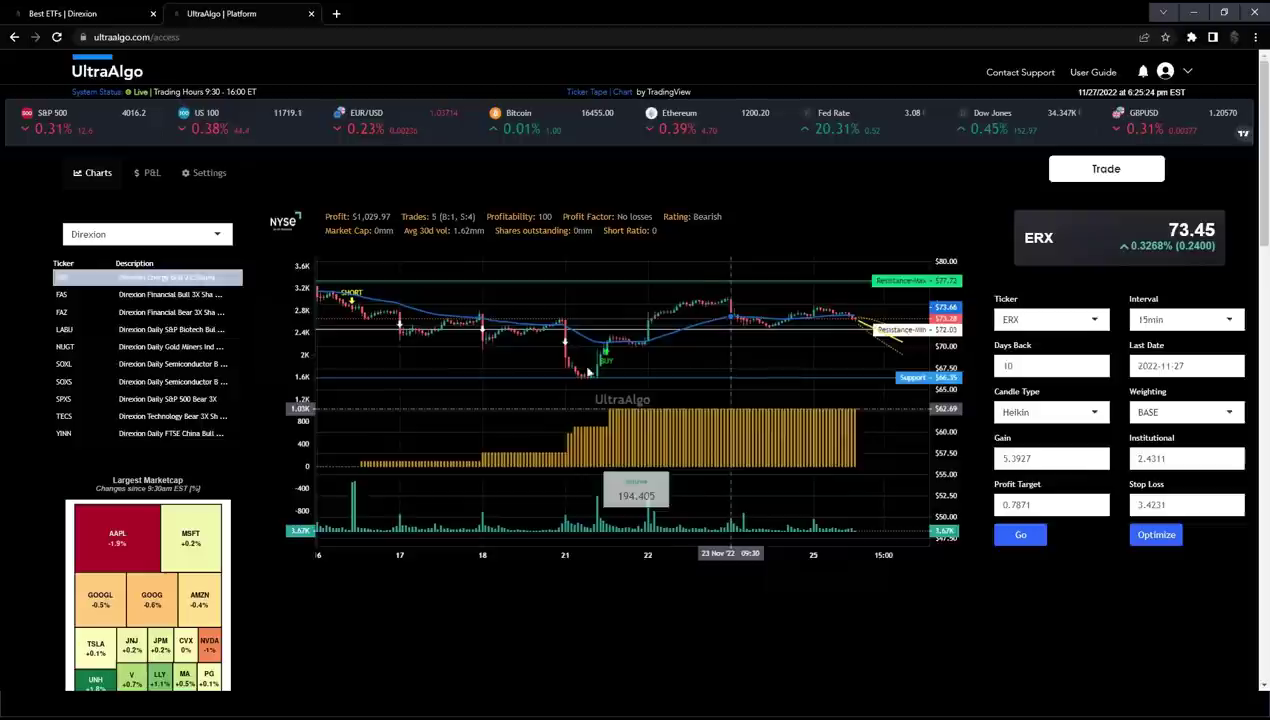
# Step: Load FAZ from the Direxion ticker list to chart it with the optimized settings
pyautogui.click(138, 313)
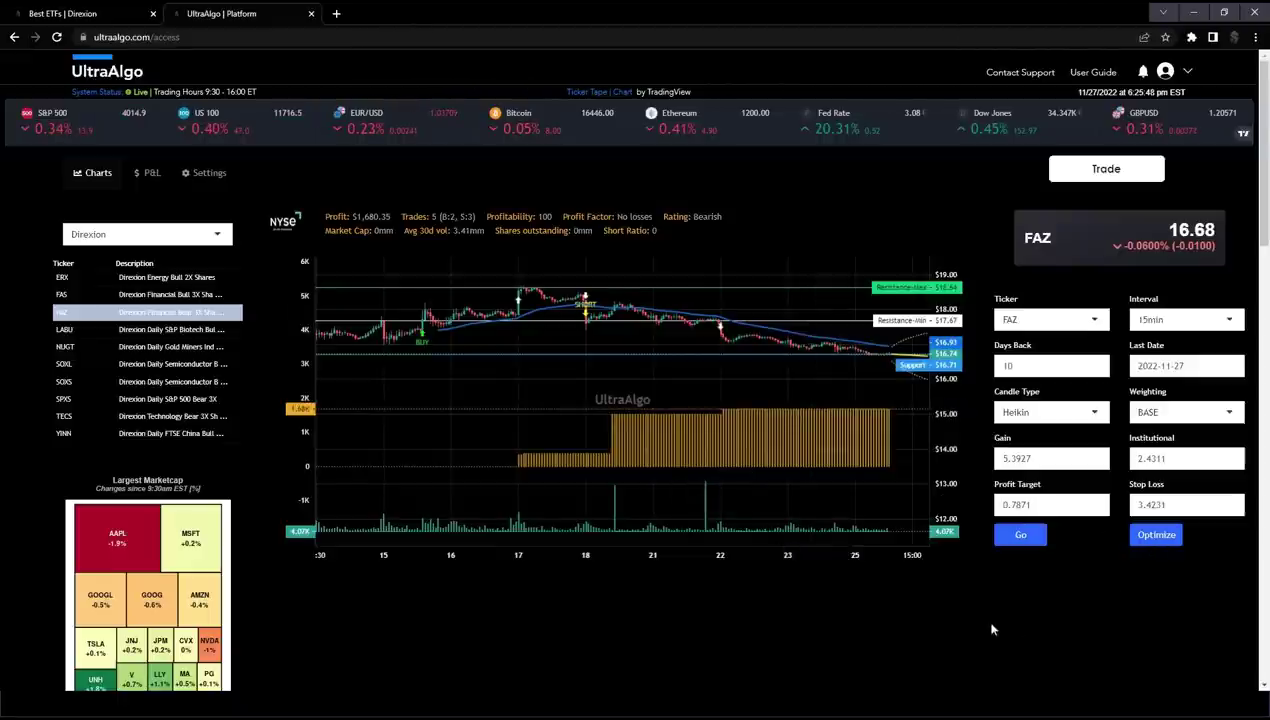
pyautogui.scroll(-6, 980, 595)
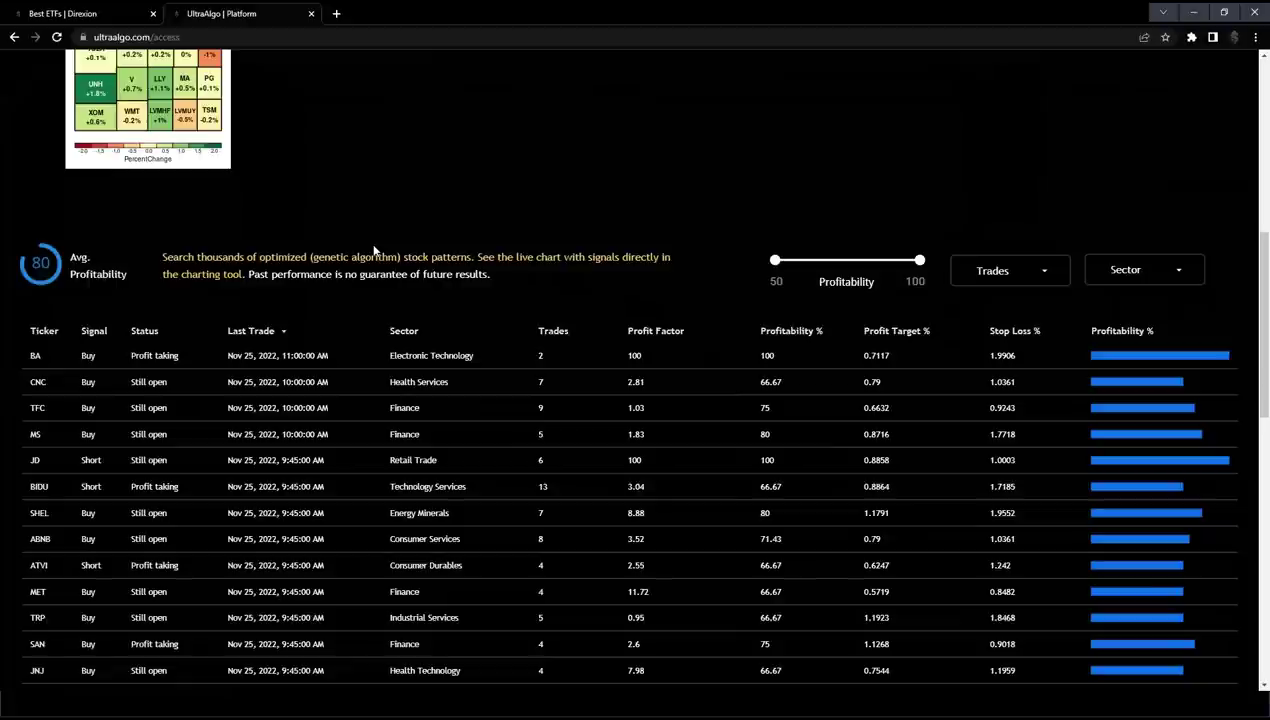
pyautogui.scroll(-1, 377, 251)
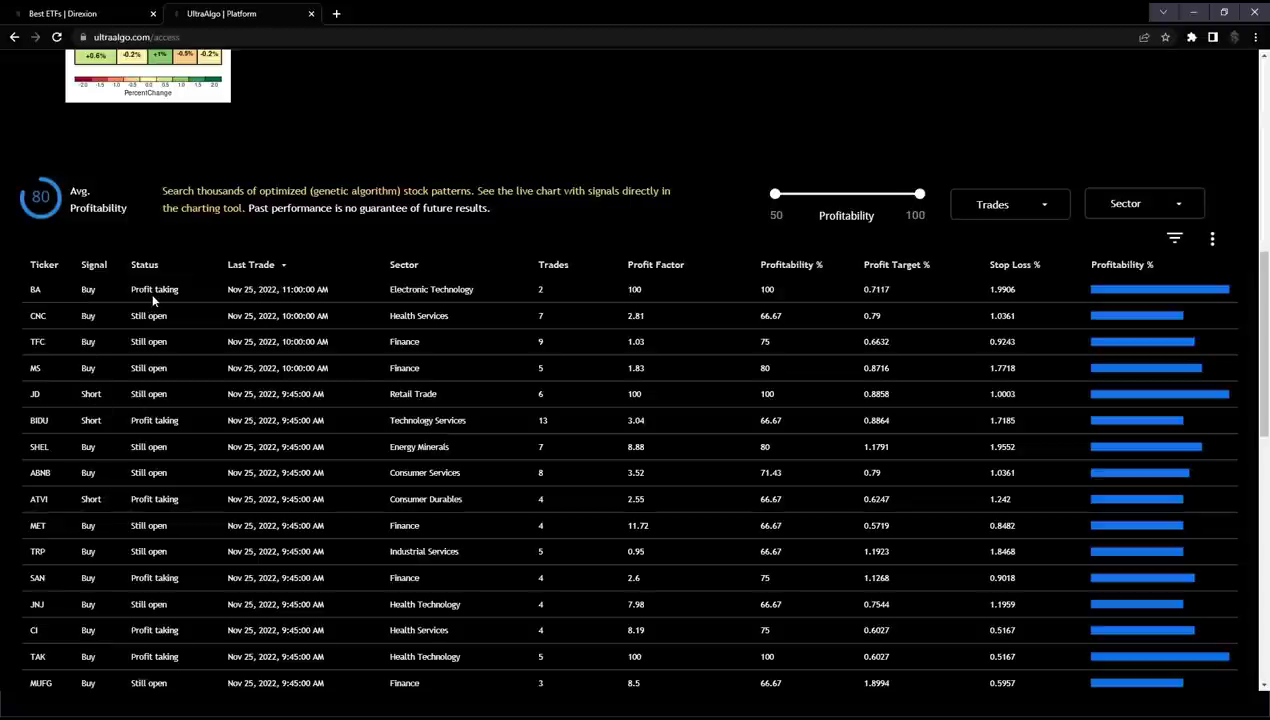
pyautogui.scroll(6, 285, 423)
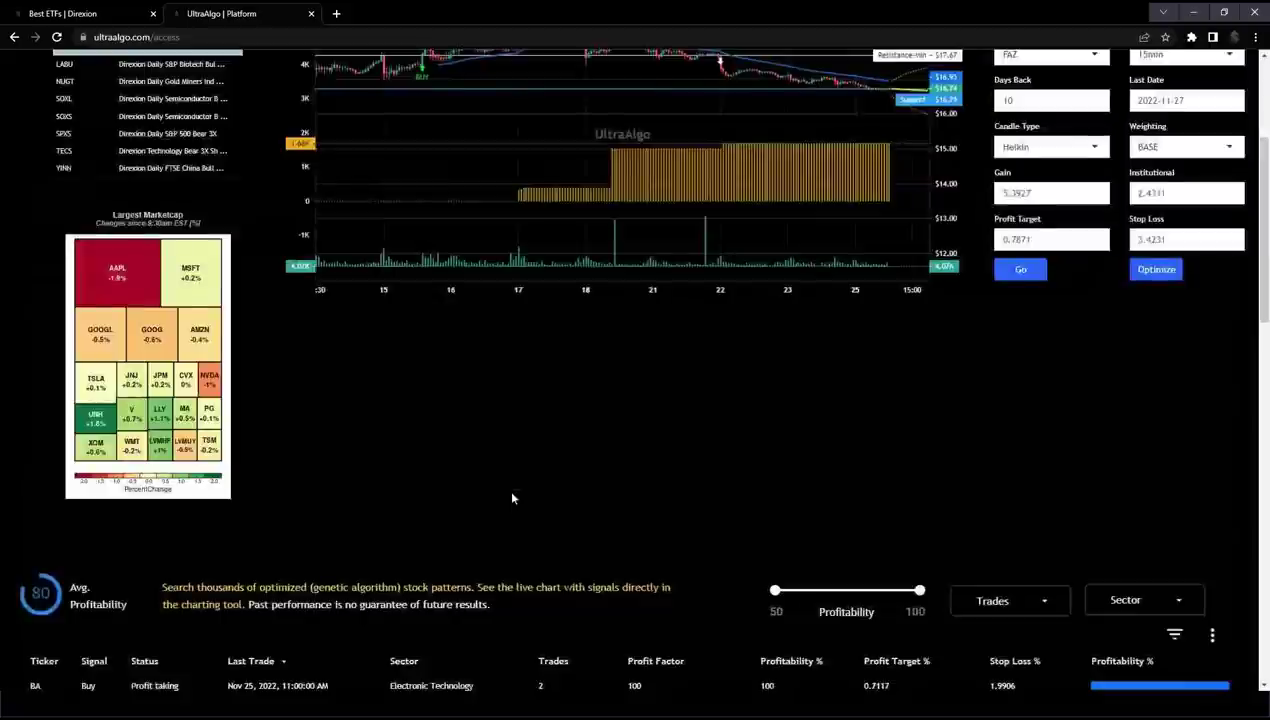